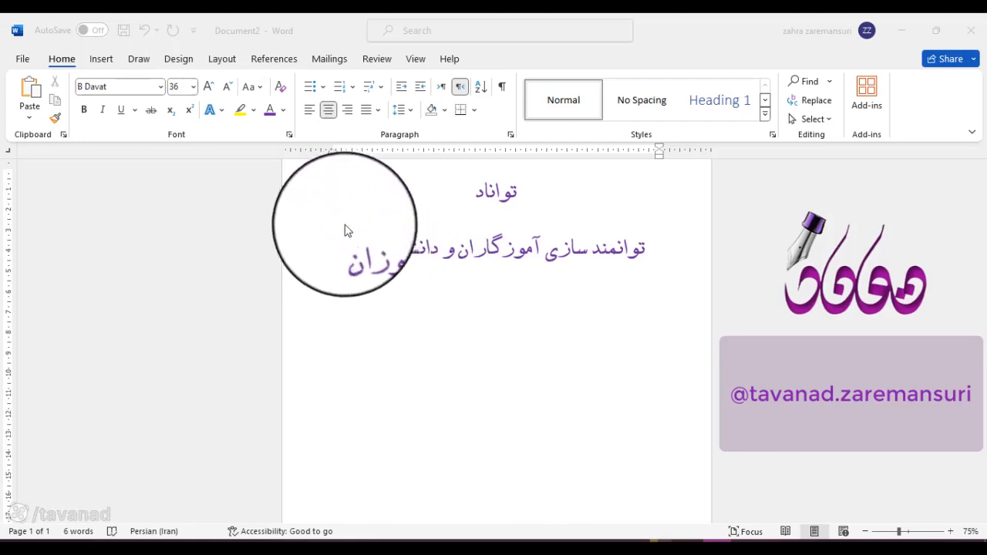
Step: Insert the blue cartoon bird picture from the device's jpg folder at the start of the title line
left_click(104, 60)
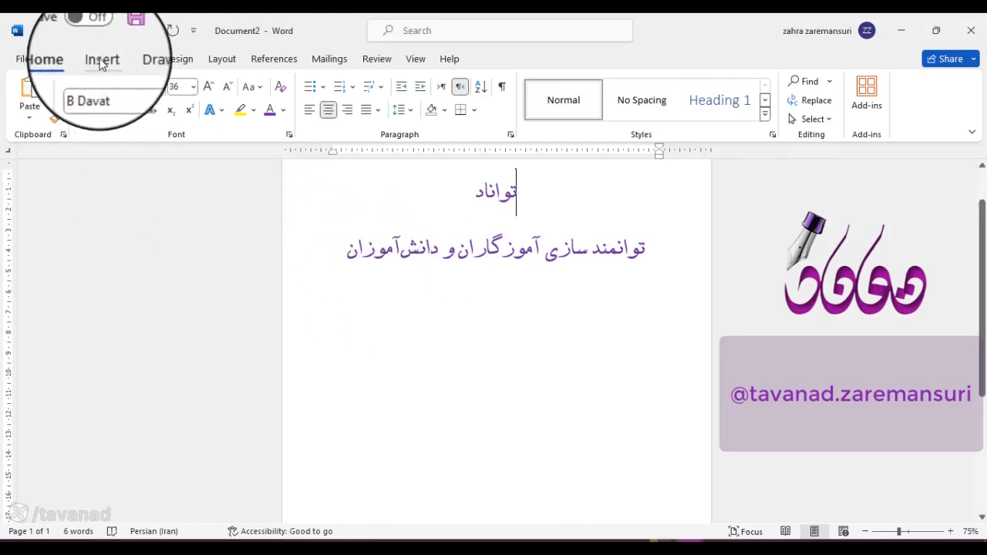
left_click(101, 60)
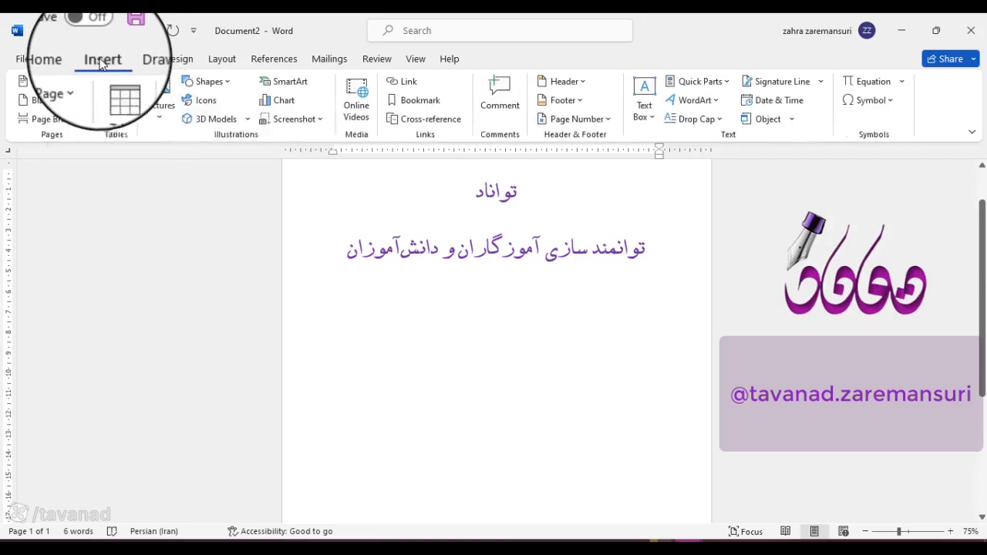
left_click(163, 116)
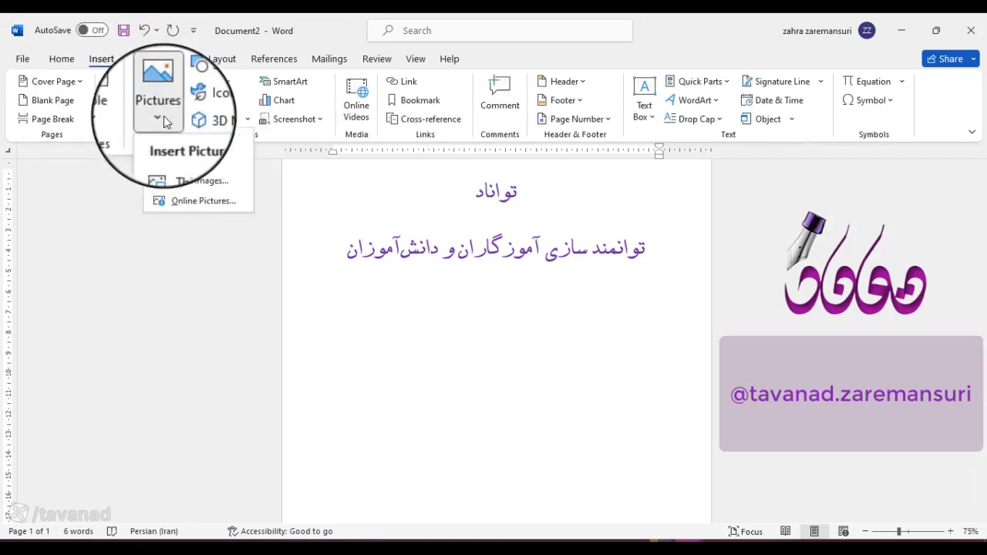
left_click(185, 167)
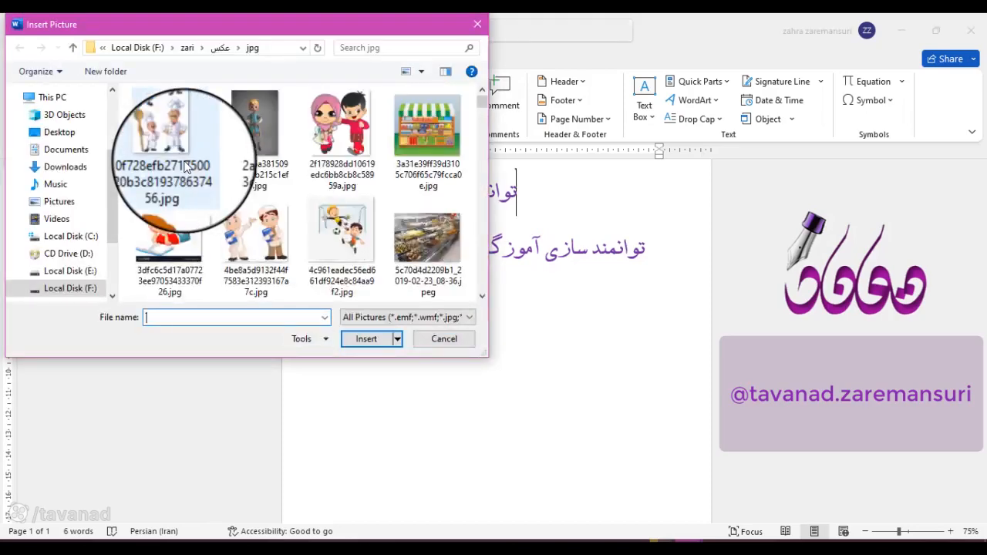
scroll(185, 167, "down", 3)
scroll(185, 166, "down", 10)
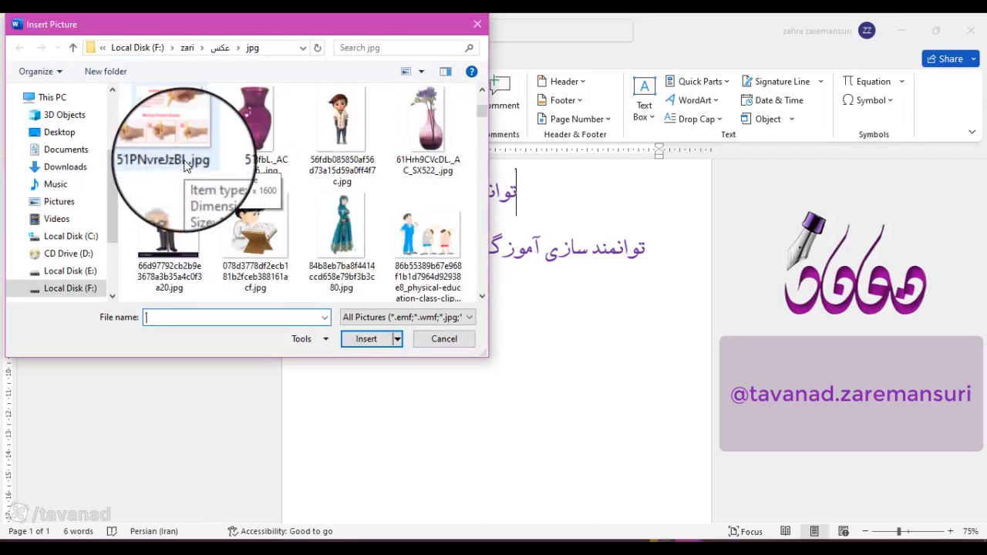
scroll(324, 170, "down", 10)
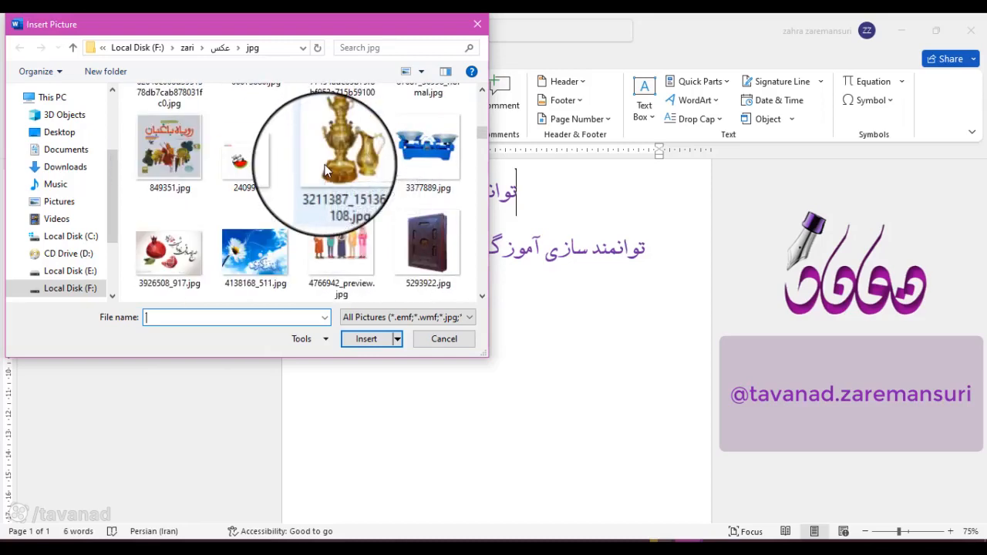
scroll(325, 169, "down", 10)
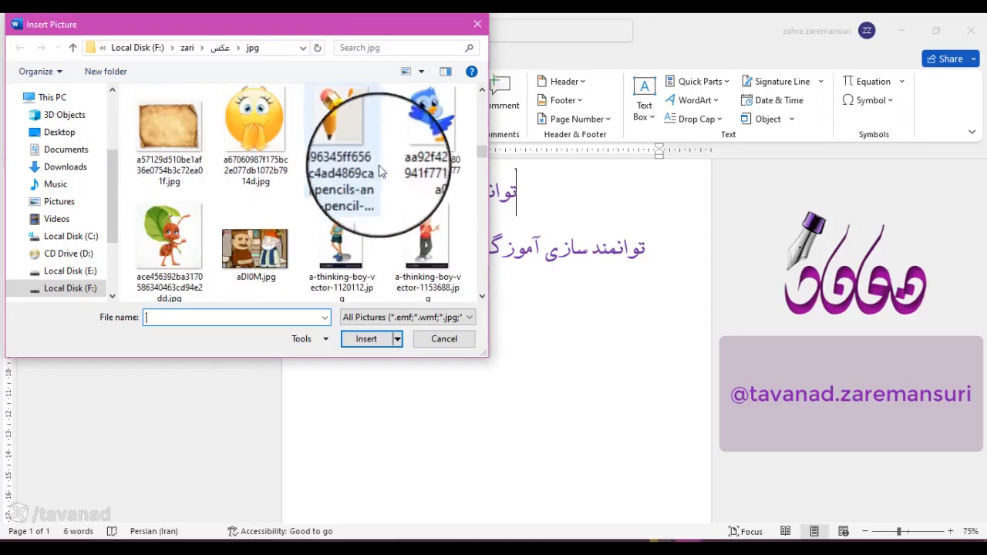
left_click(360, 340)
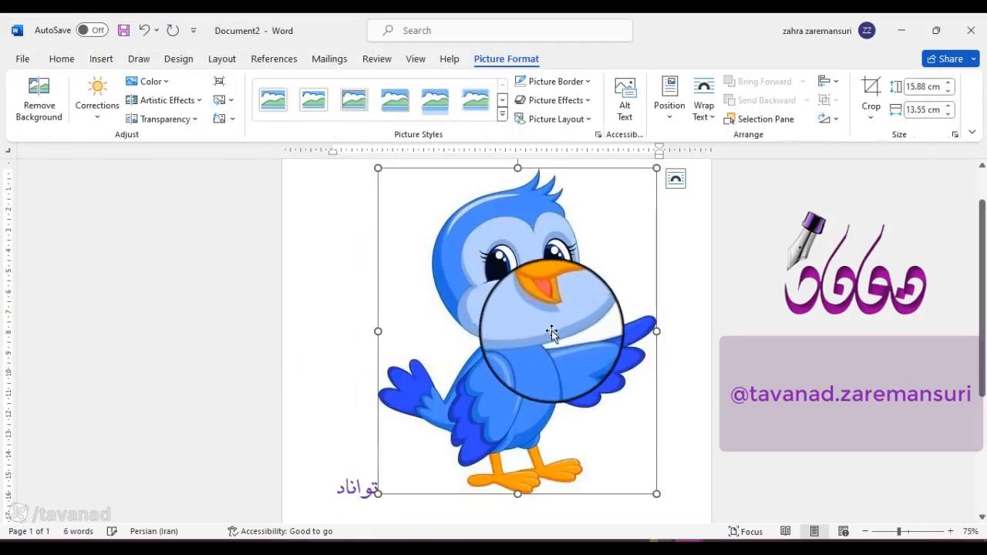
Step: Set the bird picture's text wrapping to In Front of Text
left_click(669, 269)
left_click(512, 302)
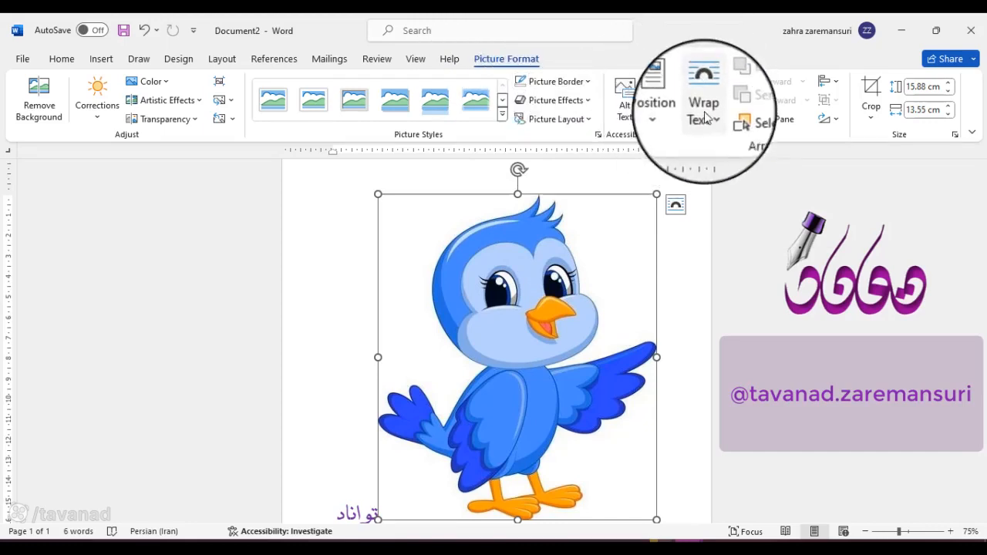
left_click(675, 207)
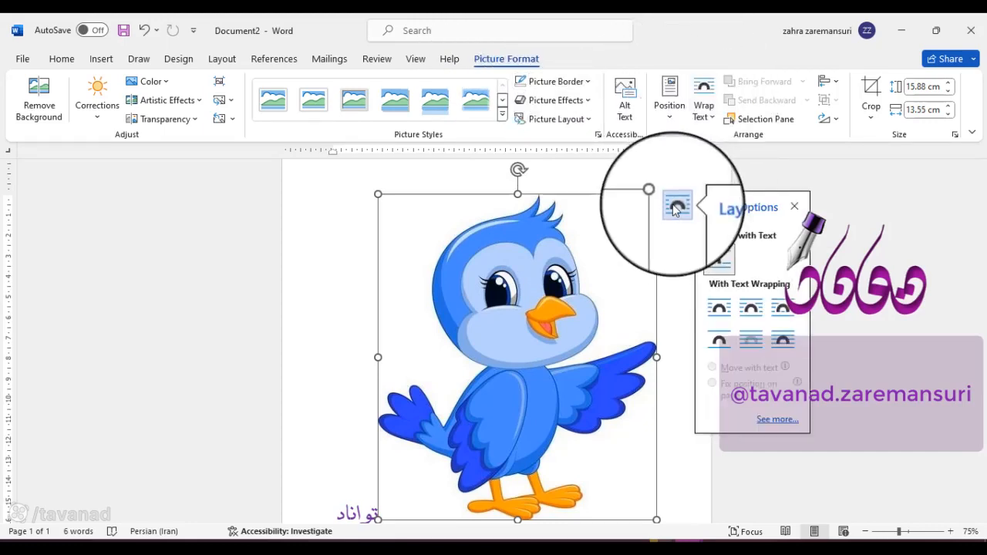
left_click(781, 339)
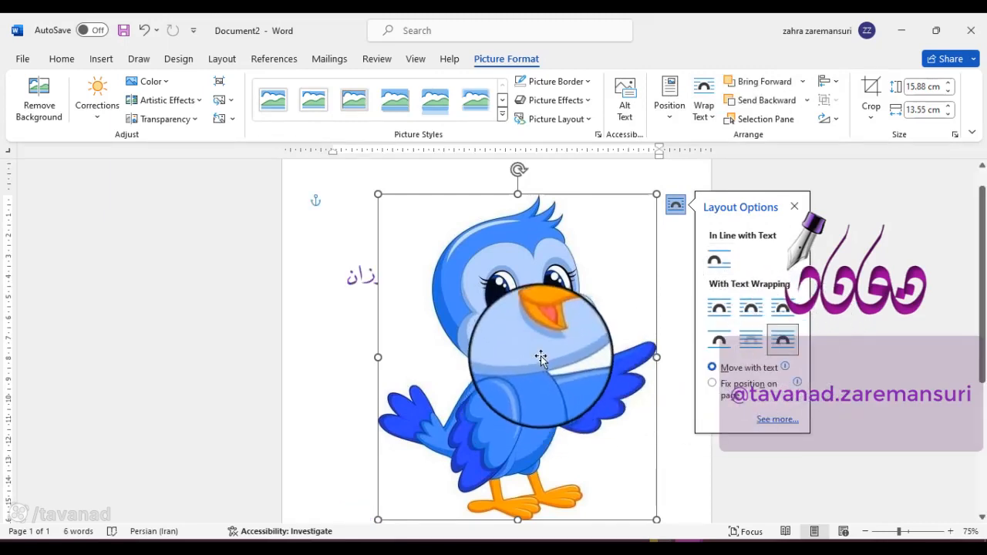
Step: Move the bird picture down the page to just below the title, and deselect it
left_click_drag(540, 357, 515, 409)
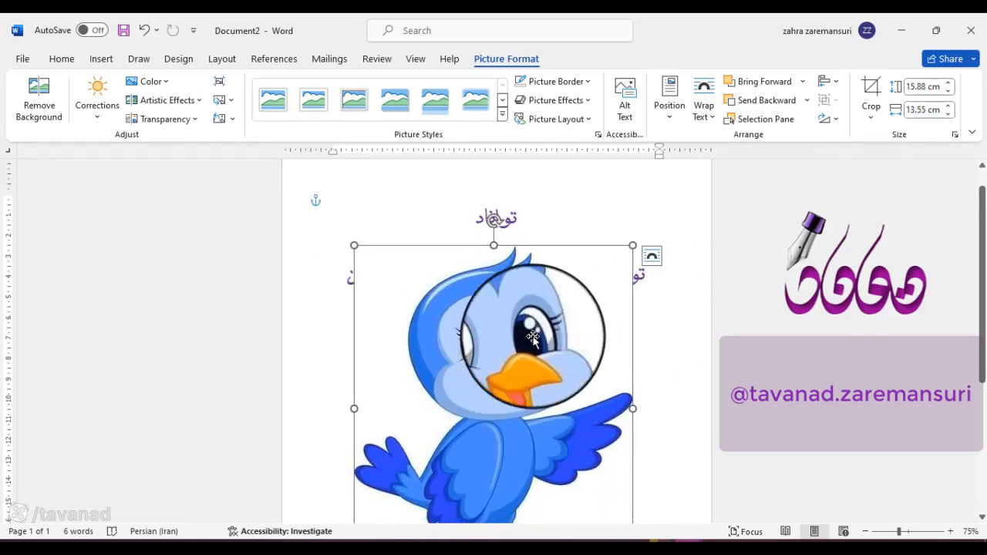
left_click_drag(522, 343, 532, 318)
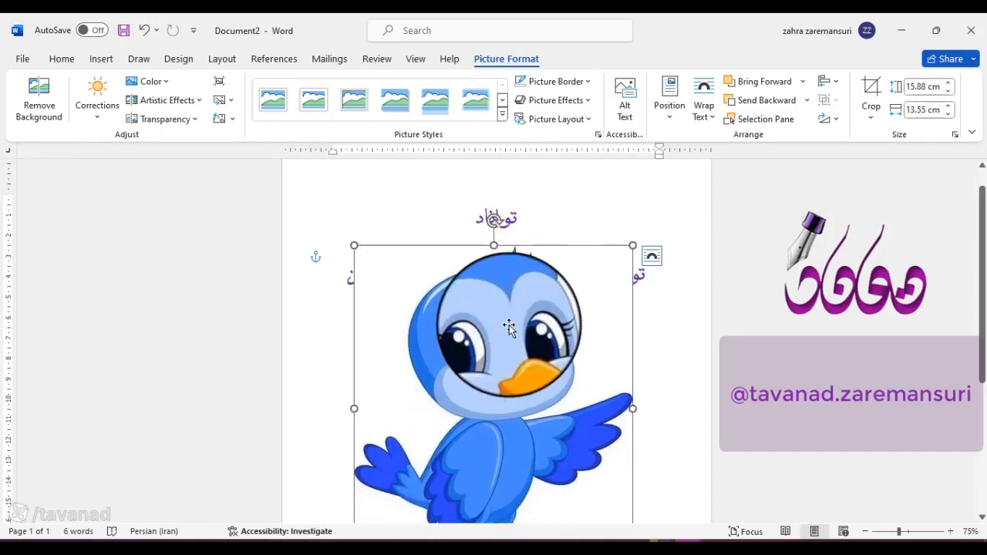
triple_click(658, 304)
left_click(509, 216)
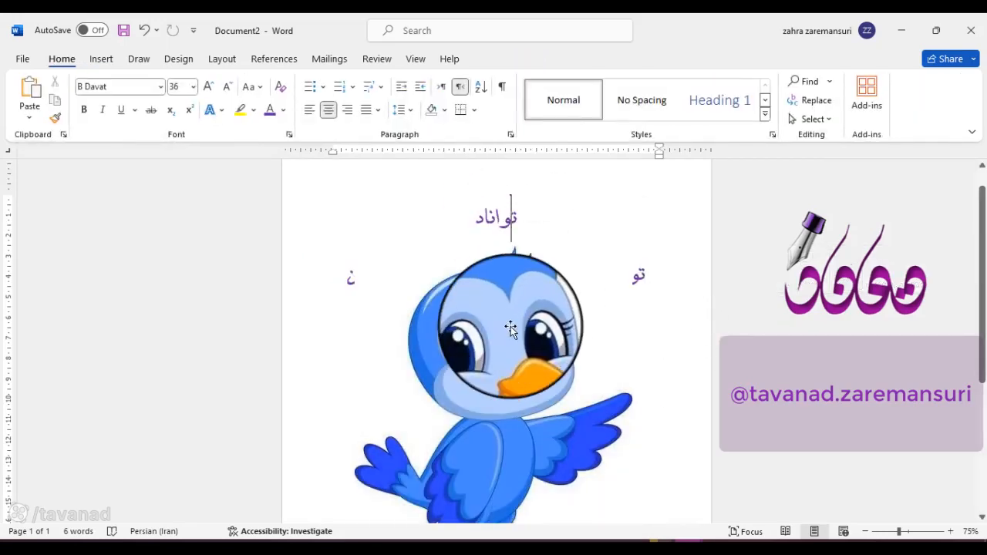
Step: Remove the bird picture's background with the automatic selection and keep the changes
left_click(511, 327)
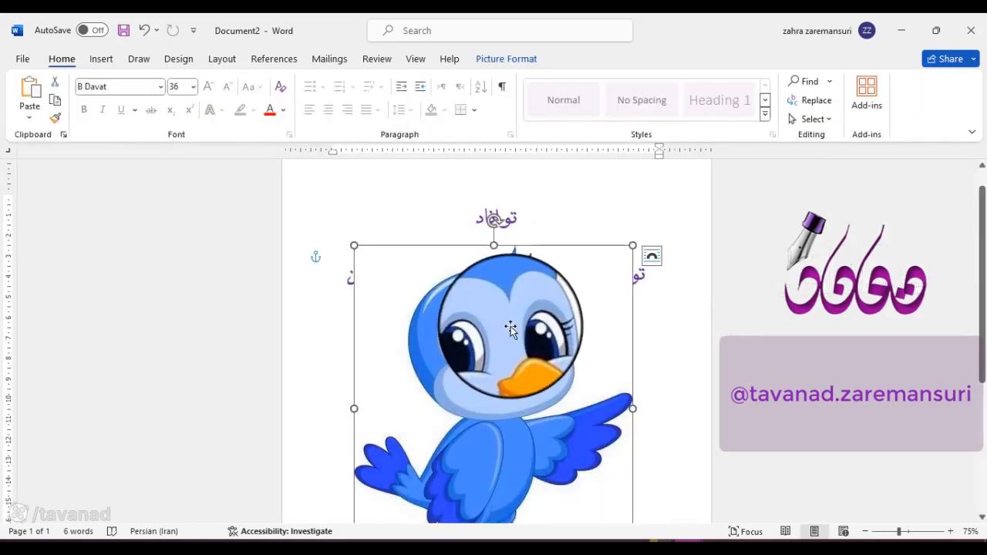
left_click(510, 61)
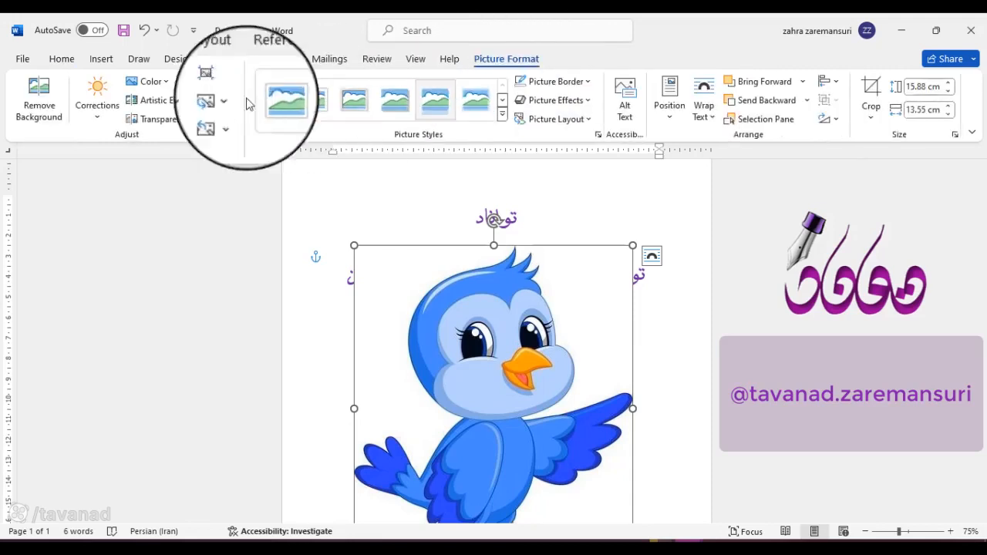
left_click(52, 104)
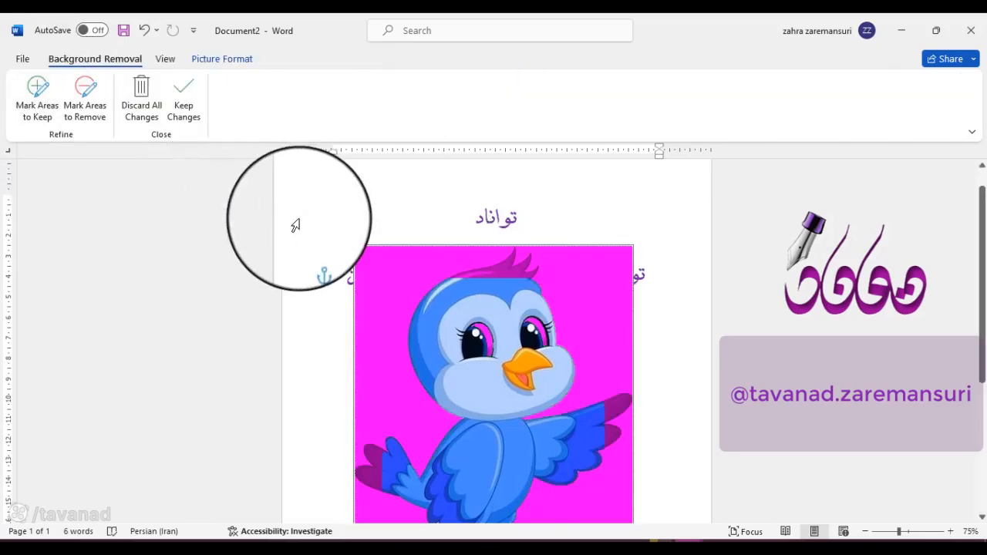
scroll(299, 219, "down", 1)
scroll(384, 247, "down", 1)
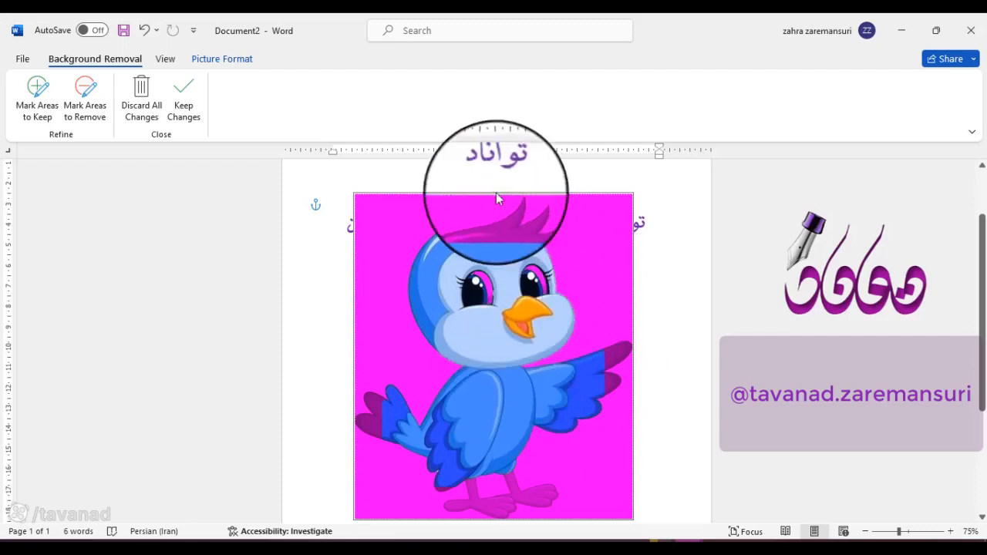
left_click(192, 110)
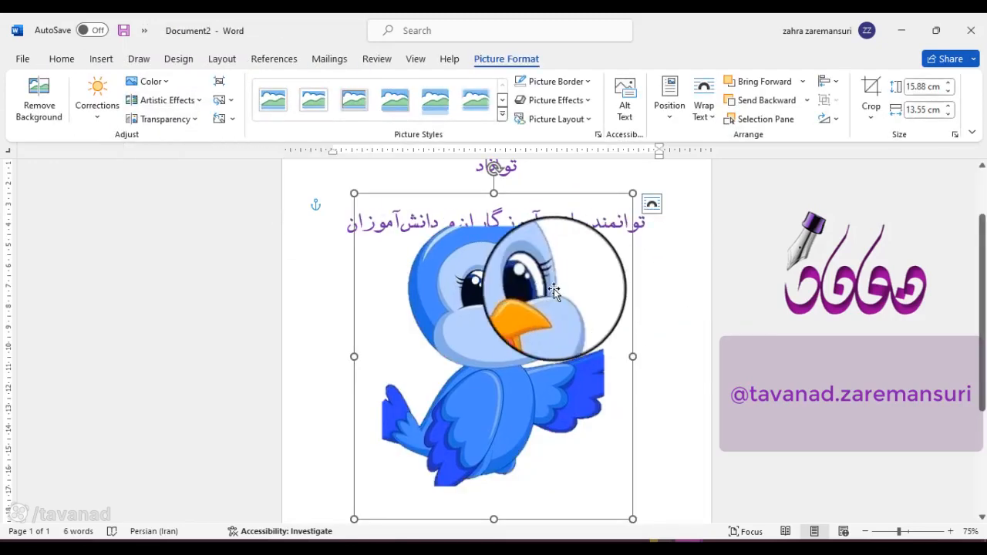
Step: Refine the background removal by marking the bird's head feathers, tail, feet and wing tip as areas to keep, and keep the changes
left_click(40, 99)
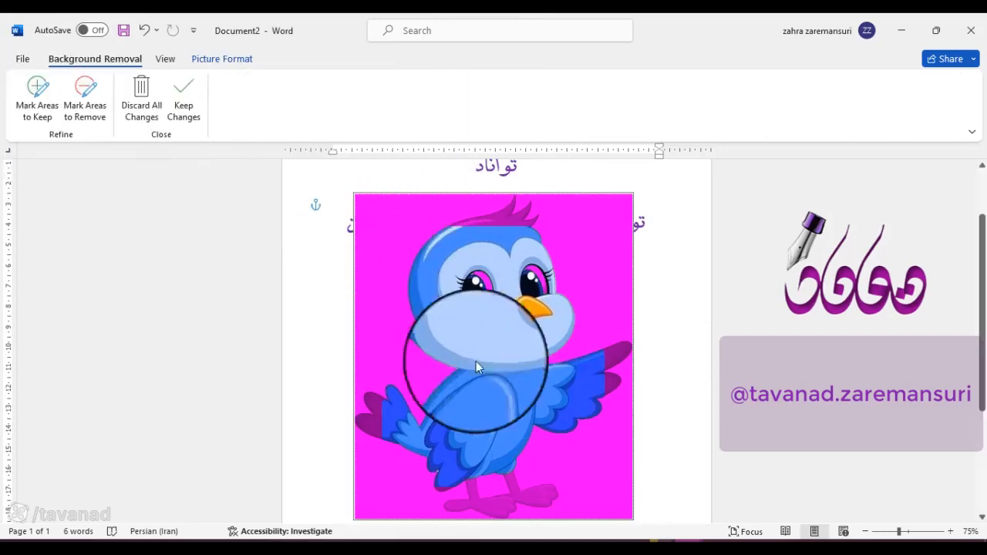
scroll(582, 378, "down", 1)
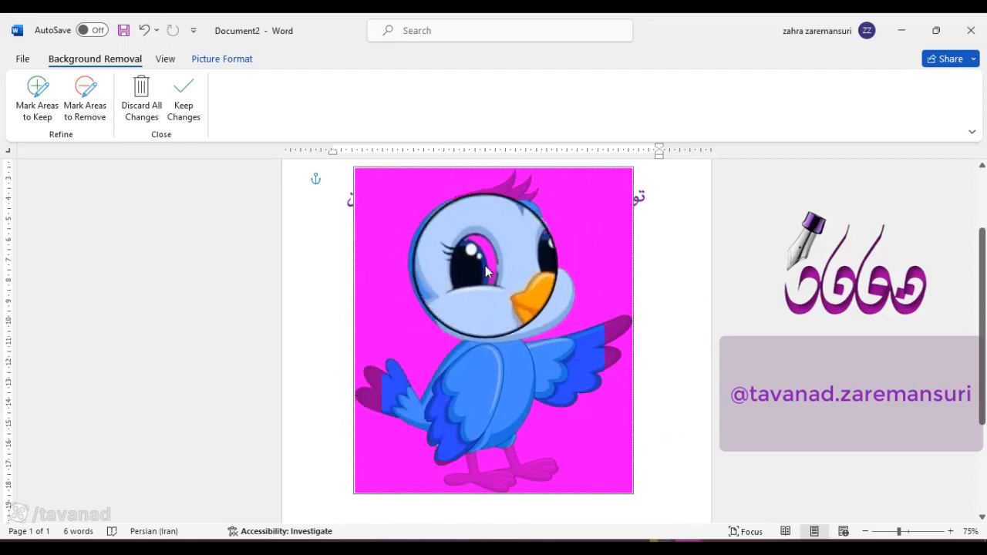
left_click(32, 89)
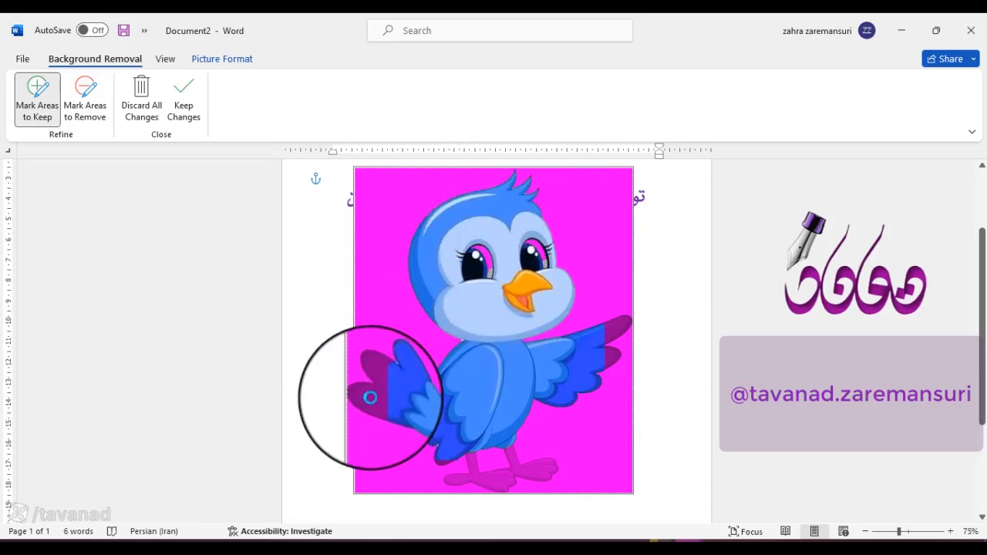
left_click_drag(370, 397, 374, 376)
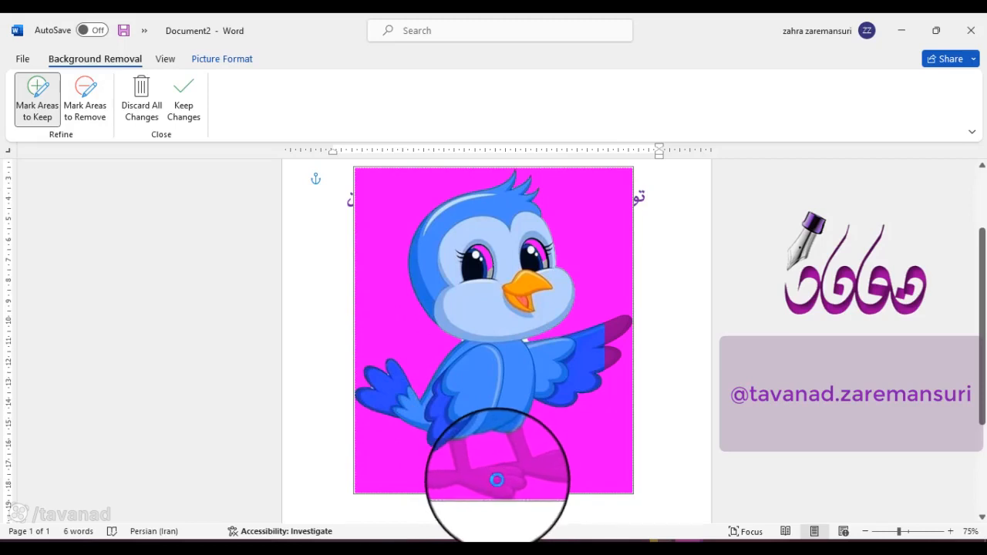
left_click_drag(496, 480, 540, 473)
left_click_drag(639, 297, 623, 320)
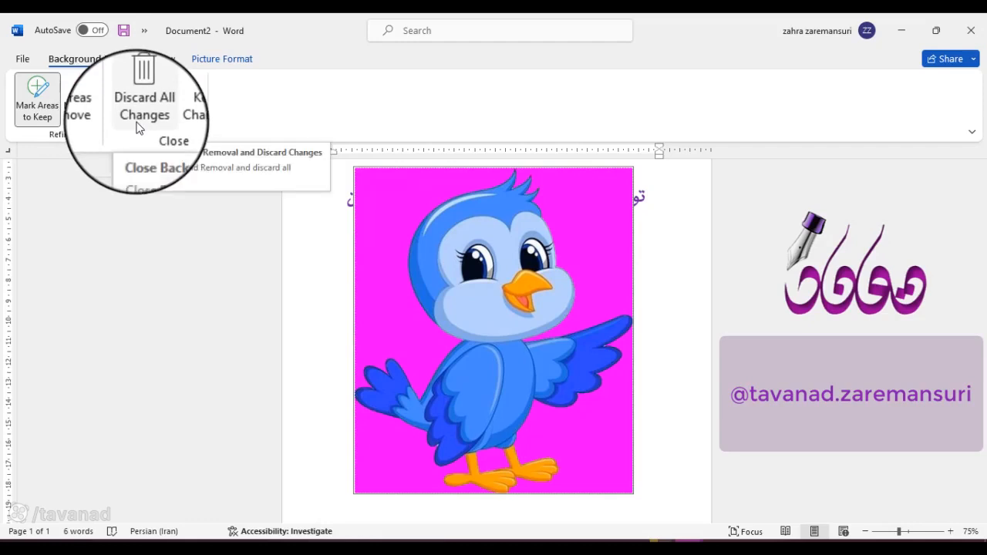
left_click(135, 133)
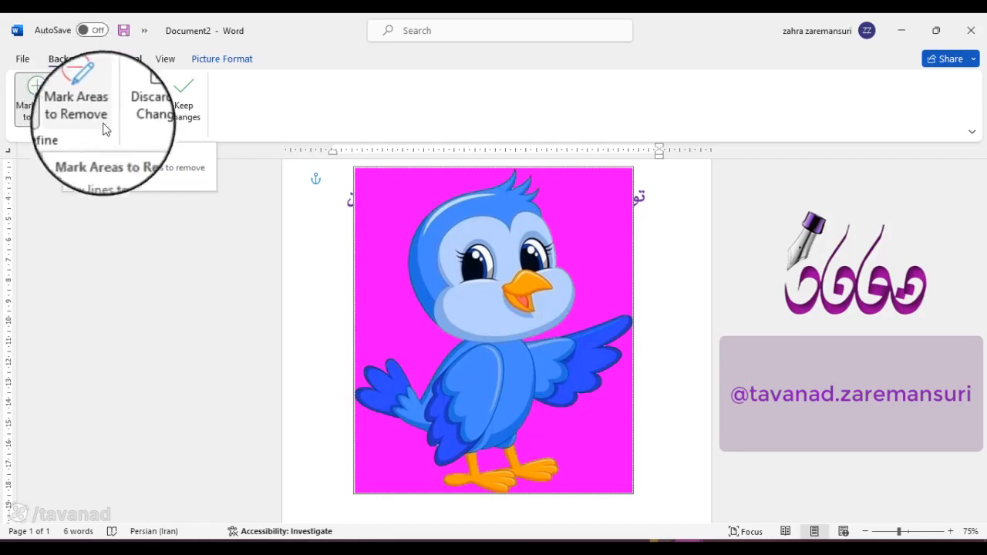
left_click(196, 97)
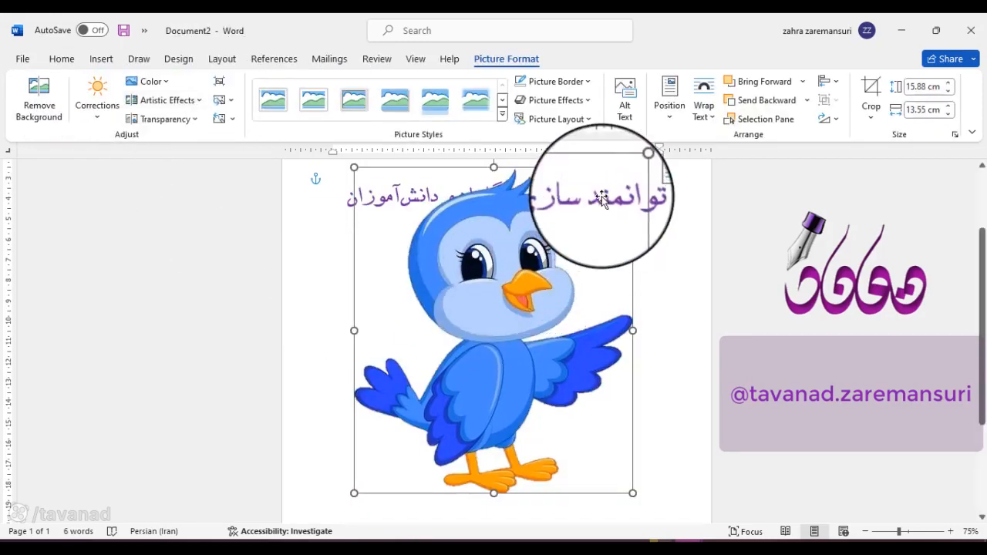
Step: Move the bird picture slightly lower, clear of the second text line, and check the page down to its end
left_click_drag(512, 270, 504, 291)
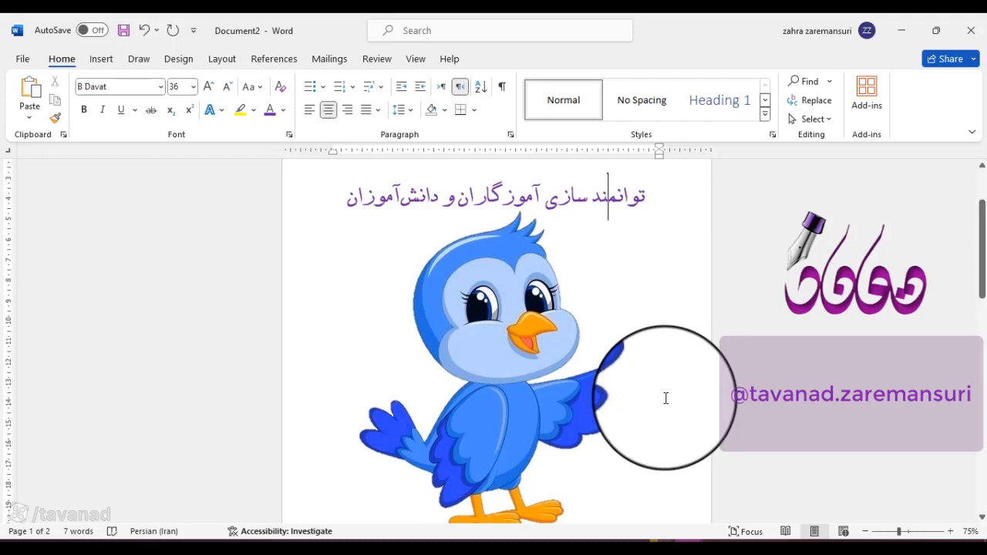
scroll(666, 398, "down", 1)
scroll(666, 397, "down", 8)
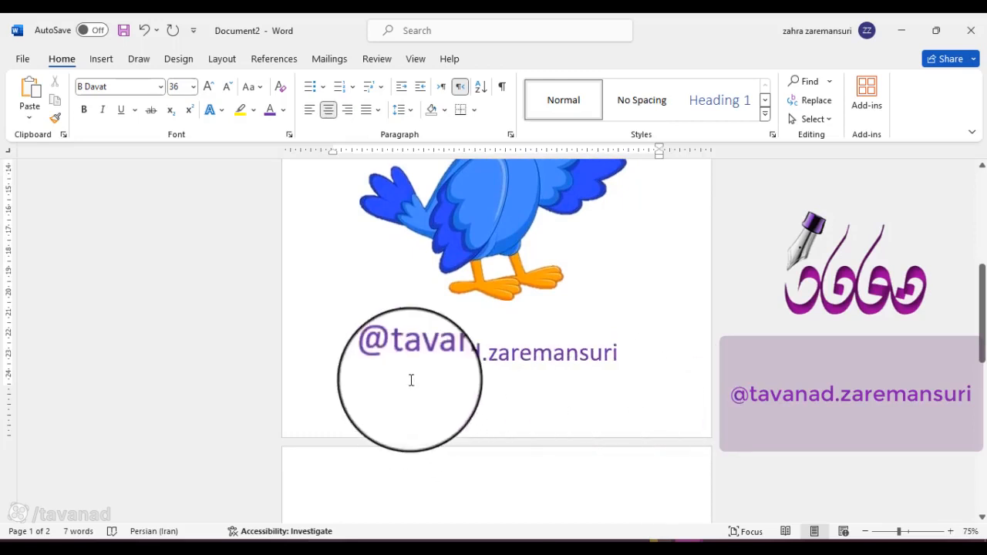
scroll(427, 372, "down", 2)
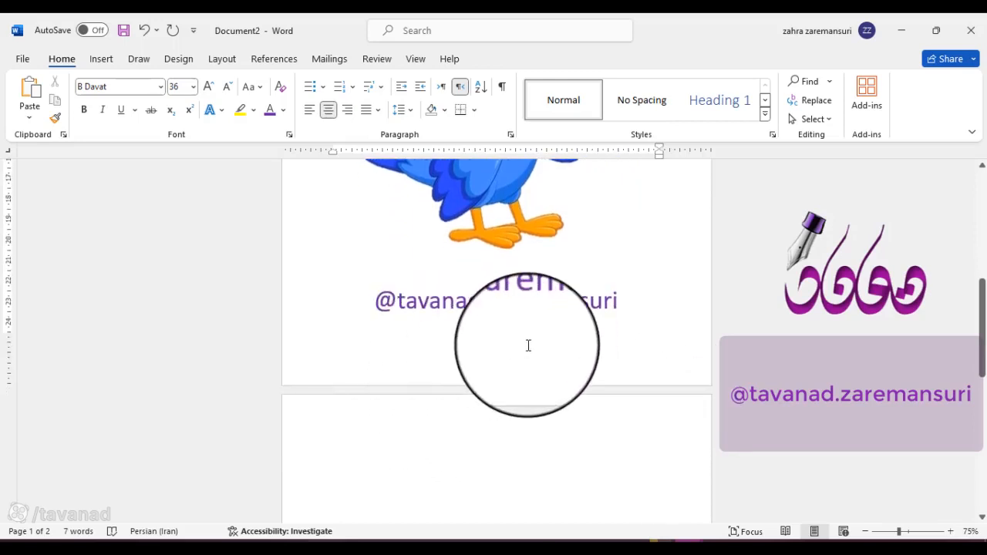